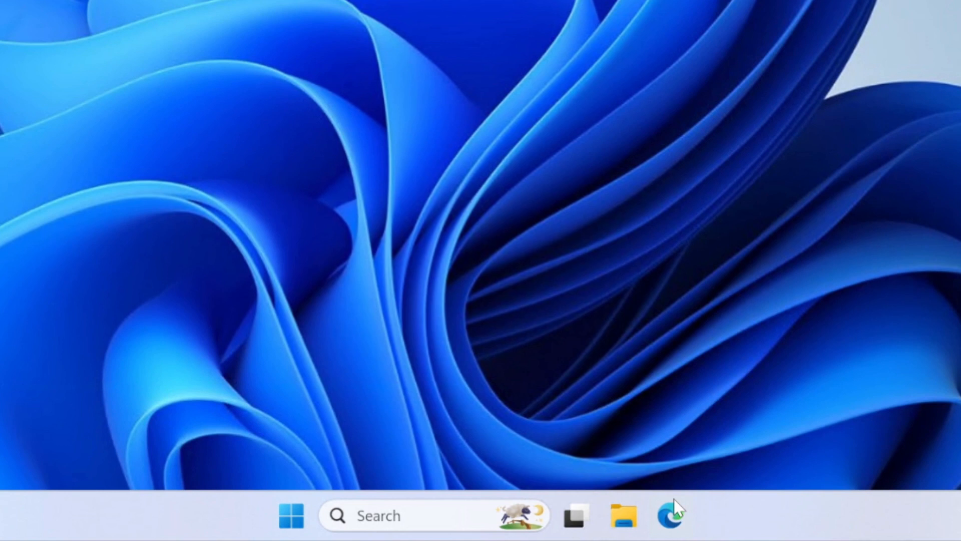
Open Microsoft Edge, load microsoft.com/en-us/software-download/windows11 and maximize the browser window
click(647, 518)
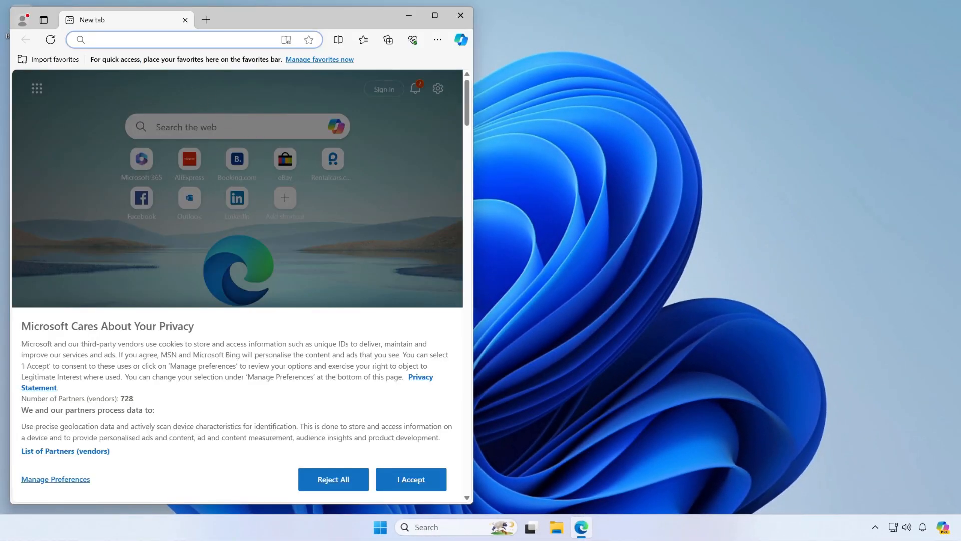
right_click(144, 40)
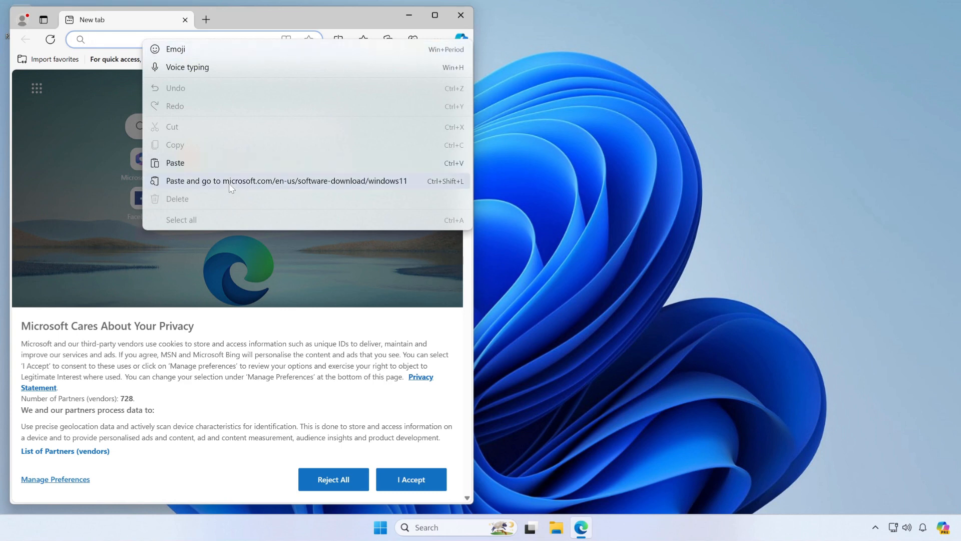
click(229, 184)
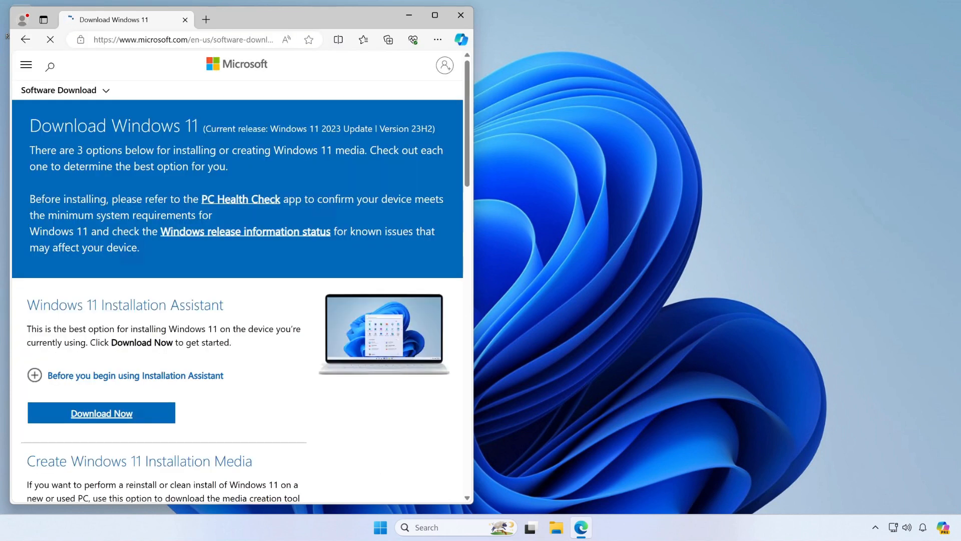
click(435, 16)
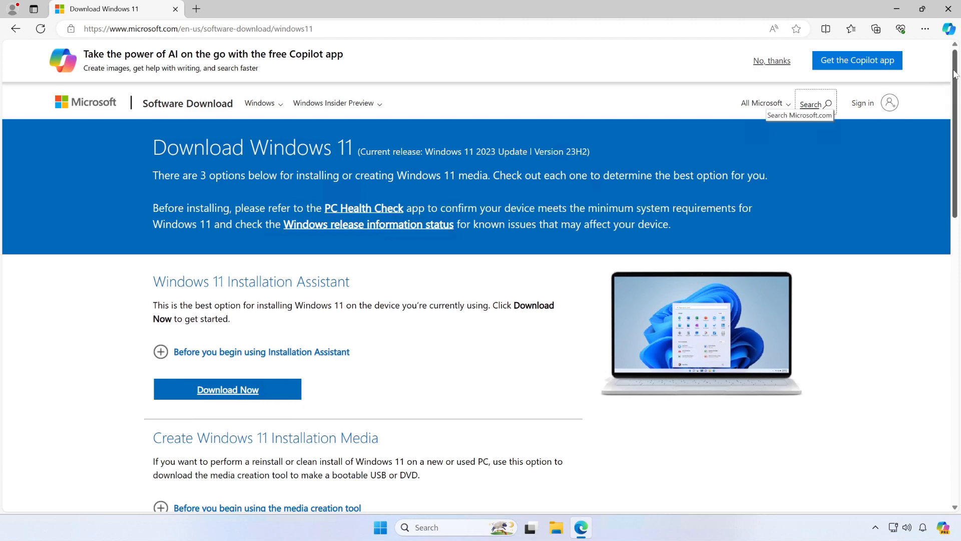
Open the Windows 11 specifications page, examine the minimum system requirements, and return to the download page
drag(954, 74, 954, 102)
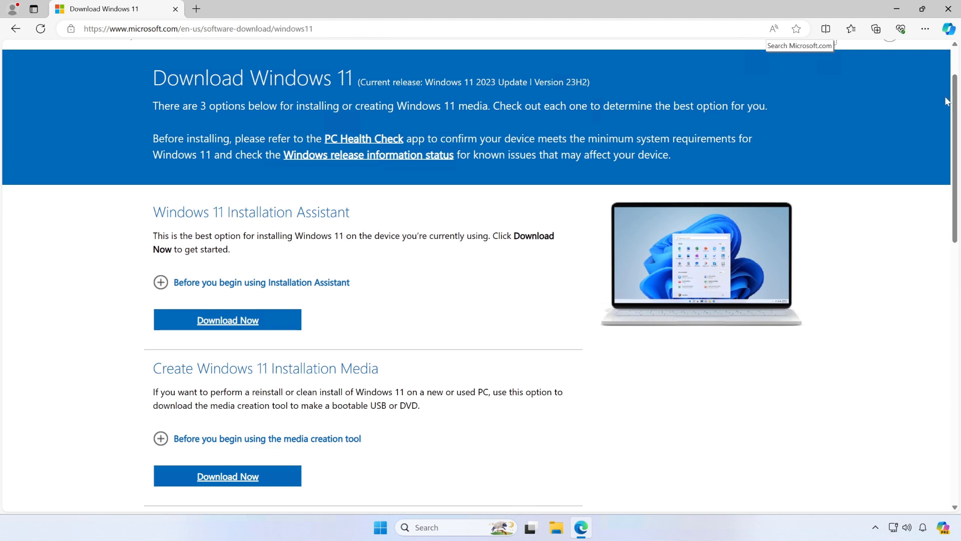
click(297, 324)
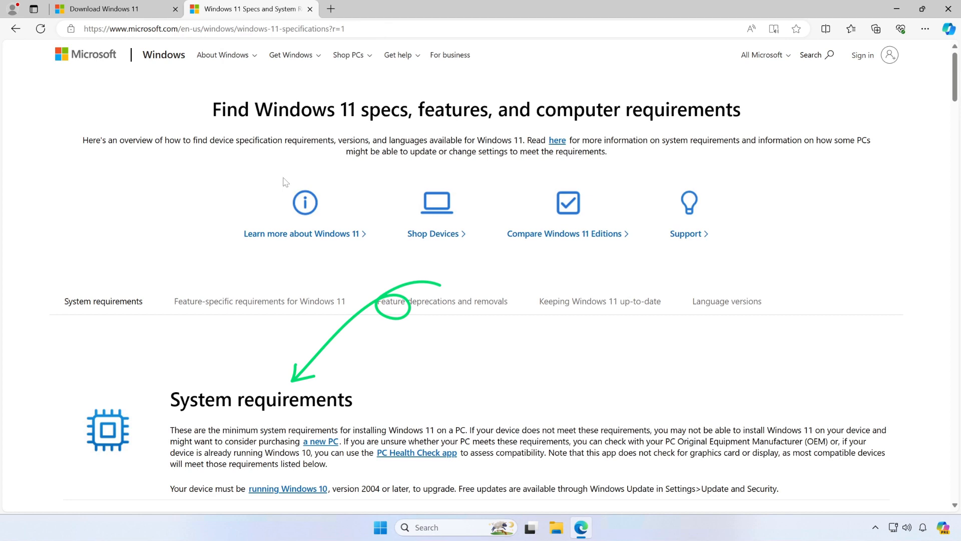
scroll(289, 263, down, 3)
scroll(481, 276, down, 2)
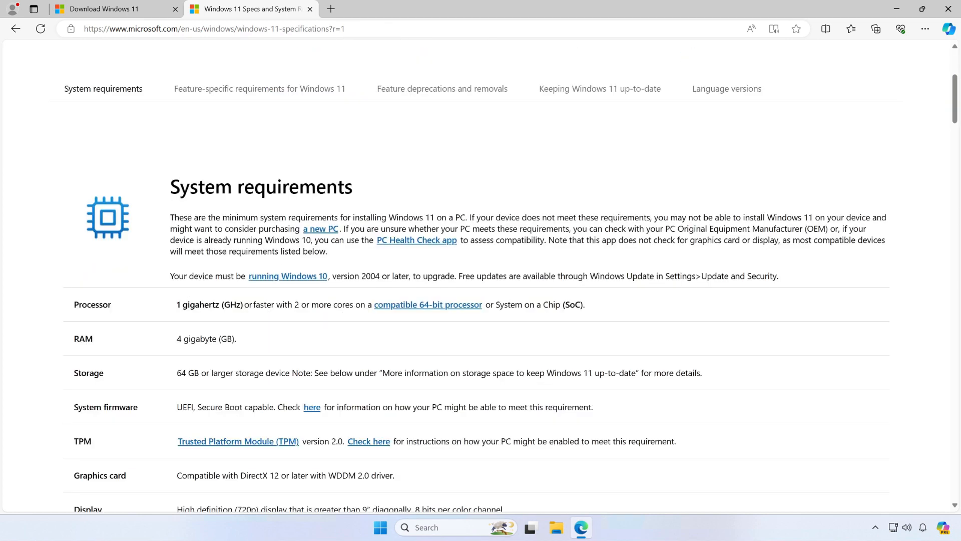
scroll(286, 270, down, 2)
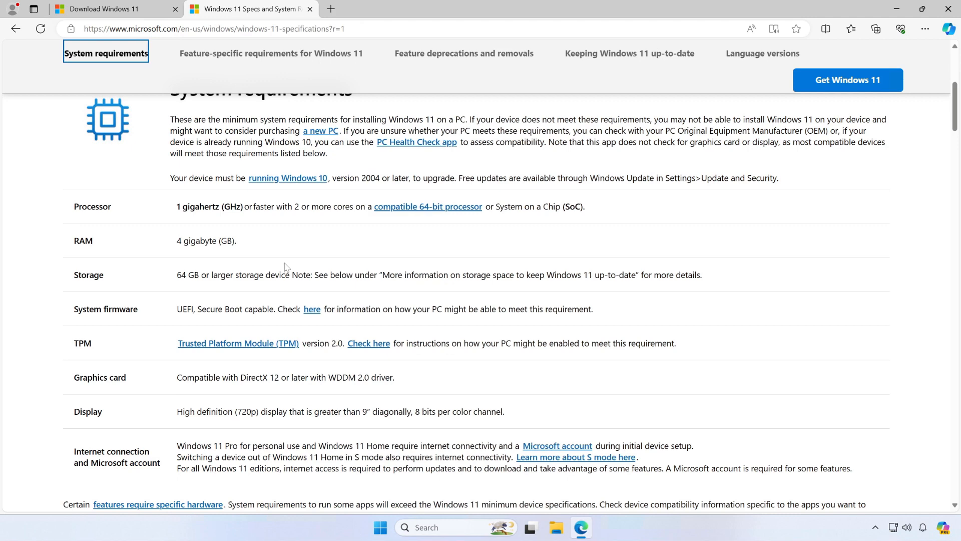
scroll(286, 266, up, 2)
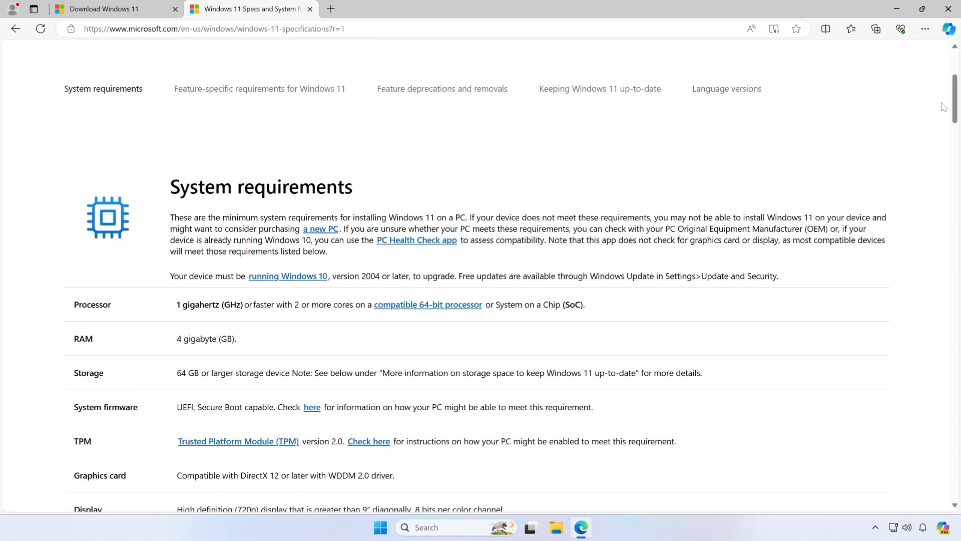
mouse_move(955, 93)
mouse_down()
mouse_move(952, 106)
mouse_move(952, 97)
mouse_up()
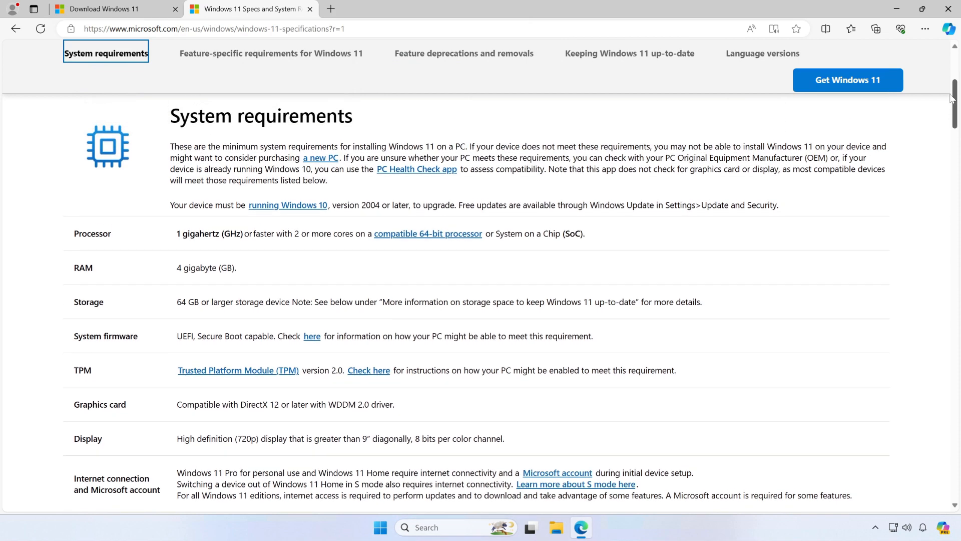
click(307, 10)
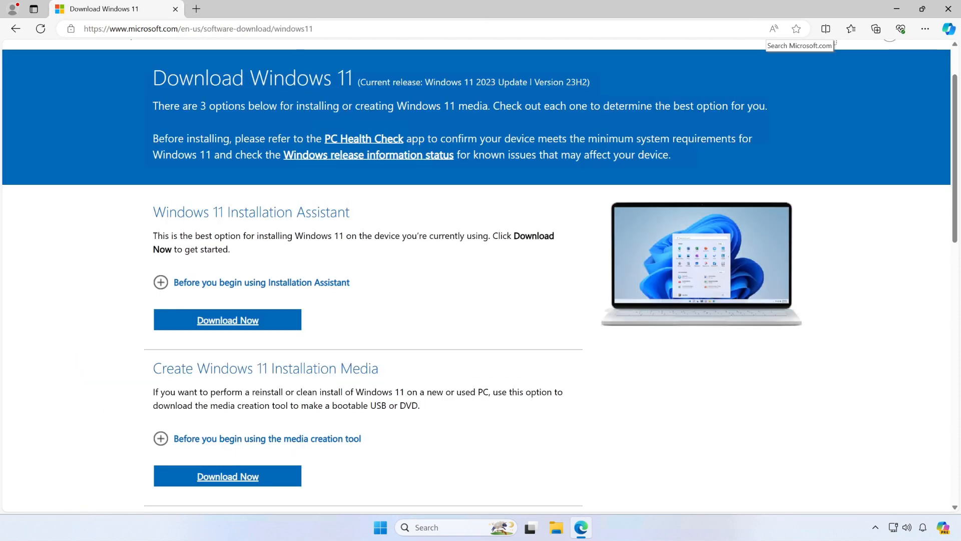
Download the media creation tool offered under Create Windows 11 Installation Media
drag(954, 107, 958, 146)
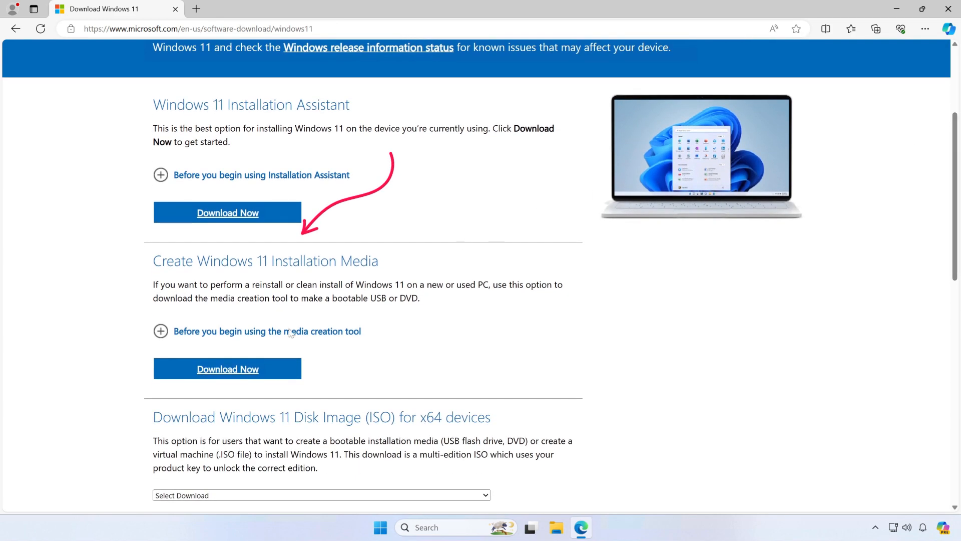
click(222, 375)
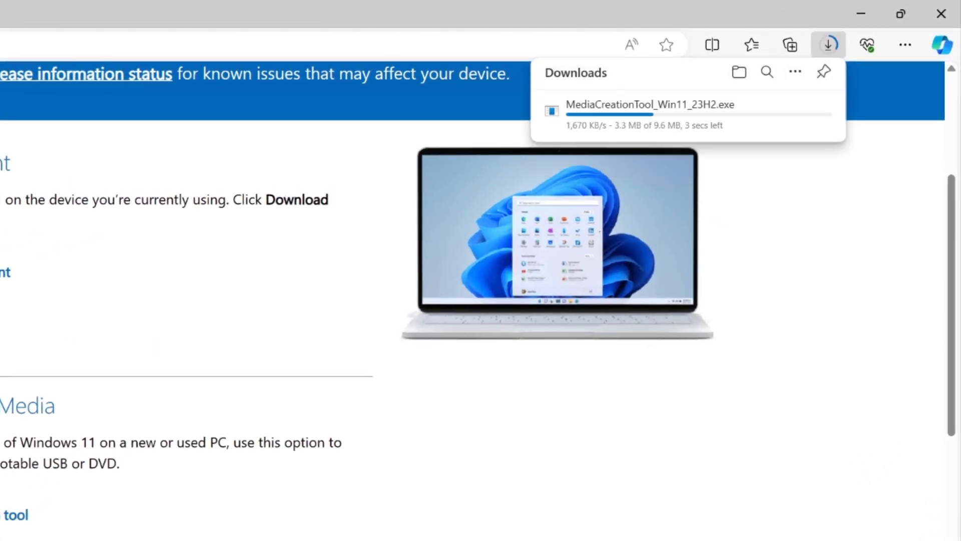
mouse_move(605, 112)
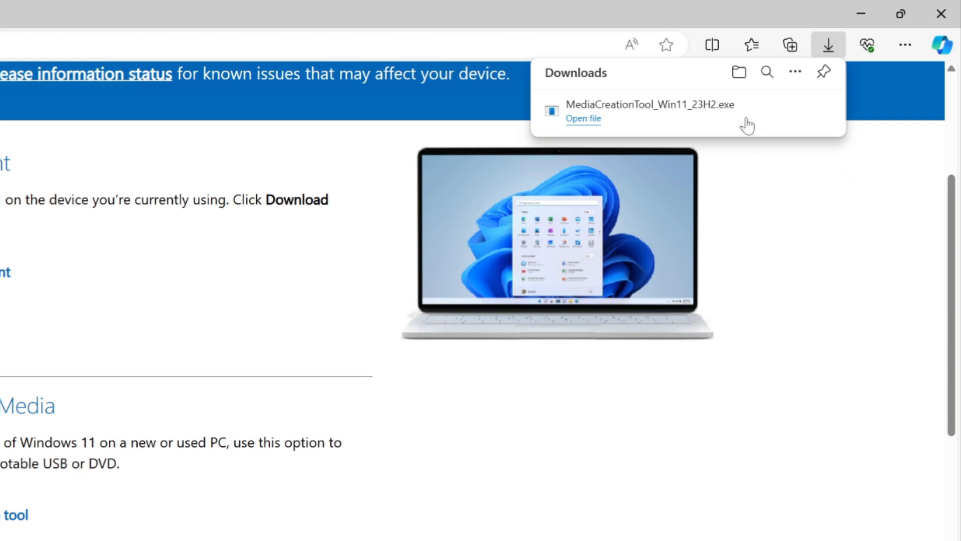
Run the downloaded MediaCreationTool_Win11_23H2.exe and close the browser
mouse_move(706, 105)
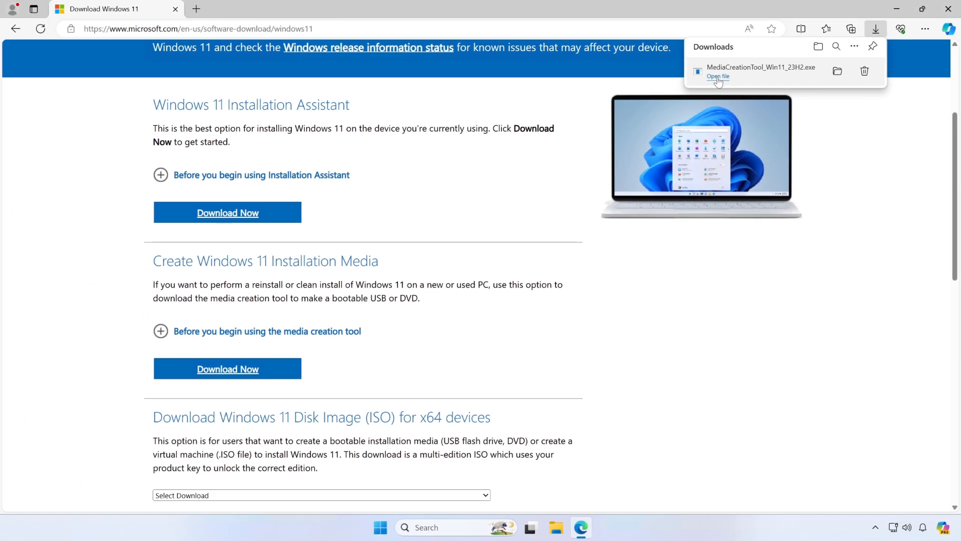
click(718, 76)
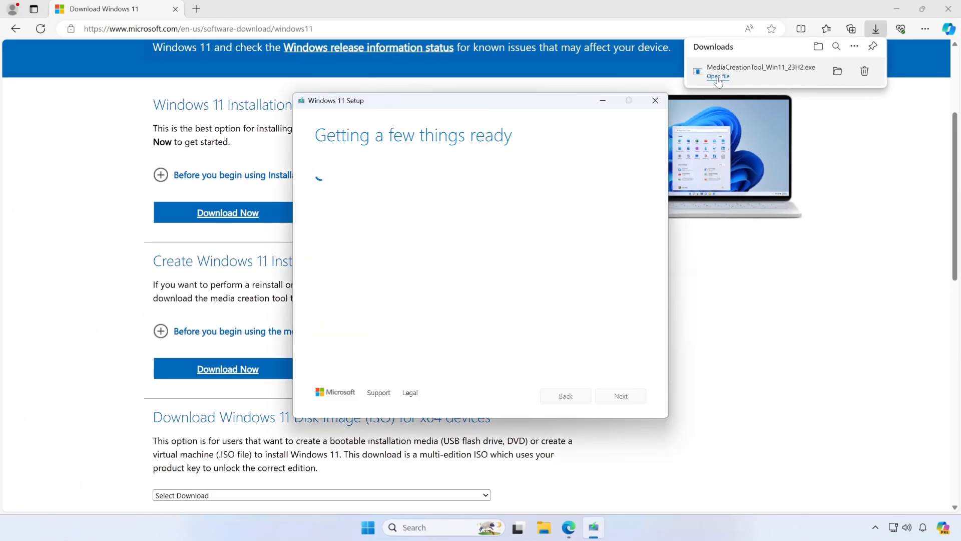
click(948, 9)
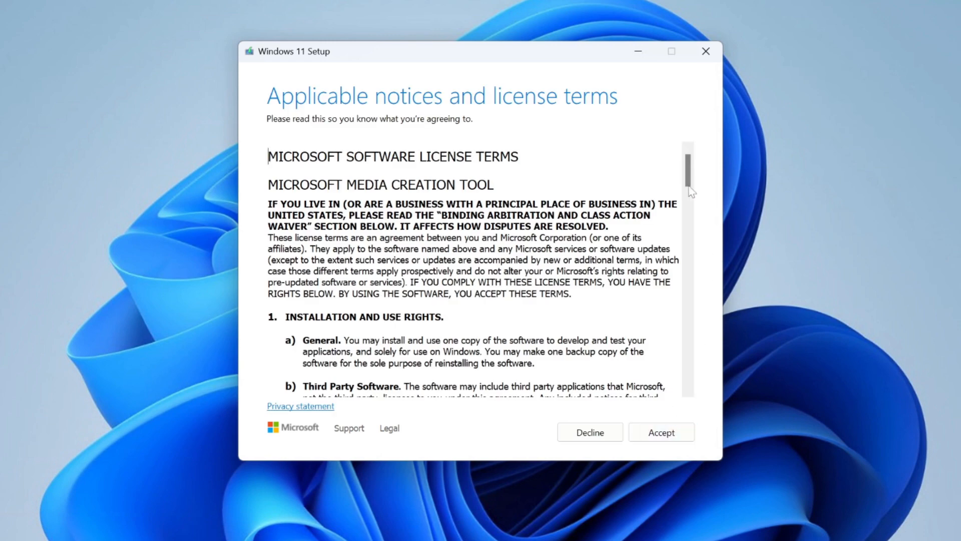
Accept the license terms and continue with English (United States) as the language and Windows 11 as the edition
drag(690, 189, 699, 388)
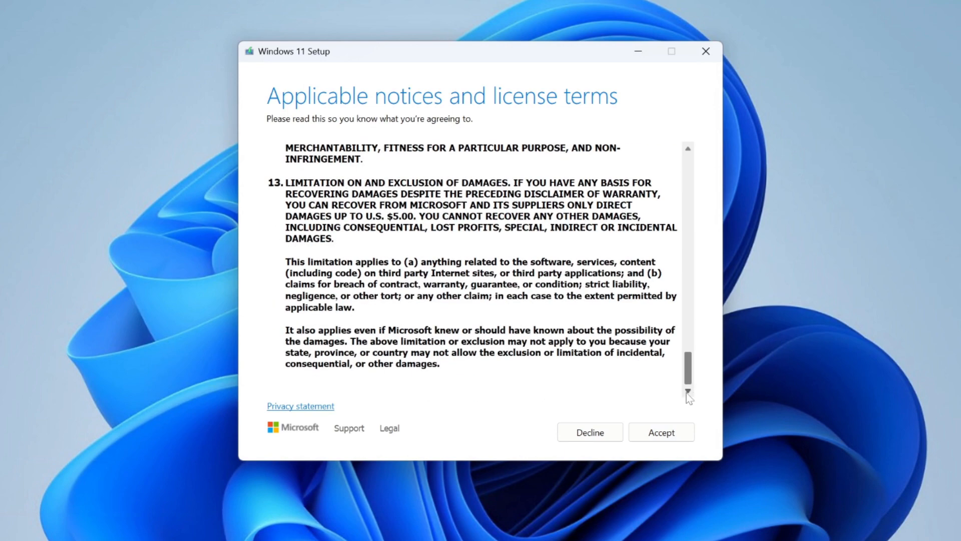
click(651, 433)
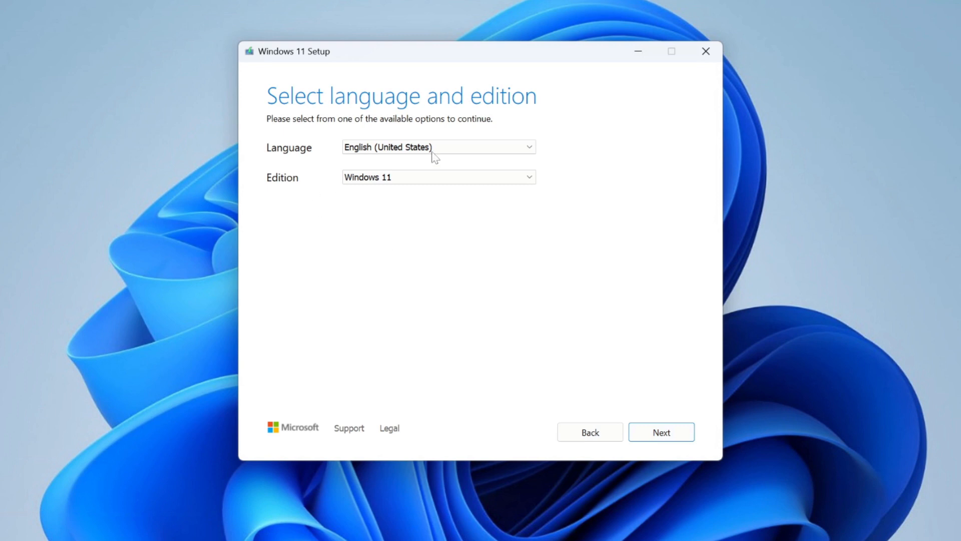
click(508, 142)
click(508, 142)
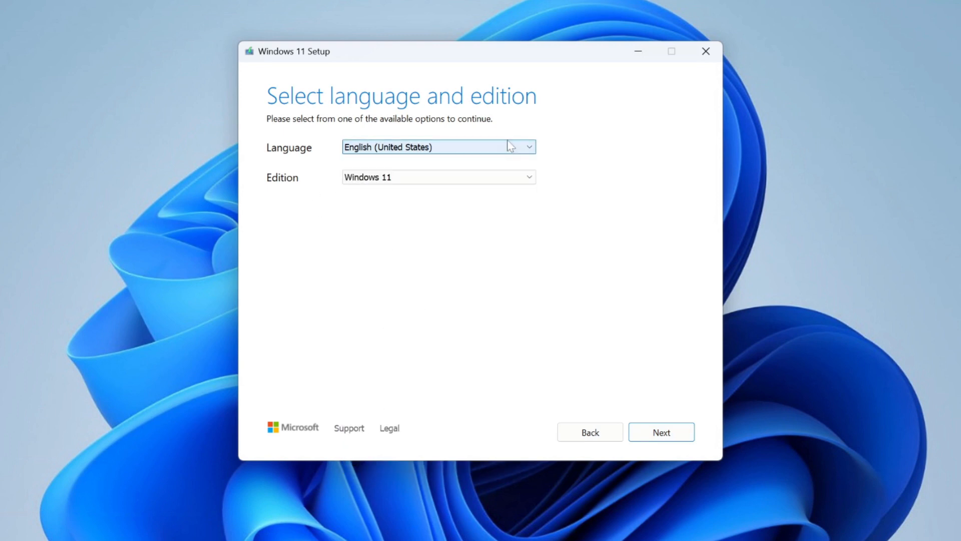
click(529, 179)
click(529, 182)
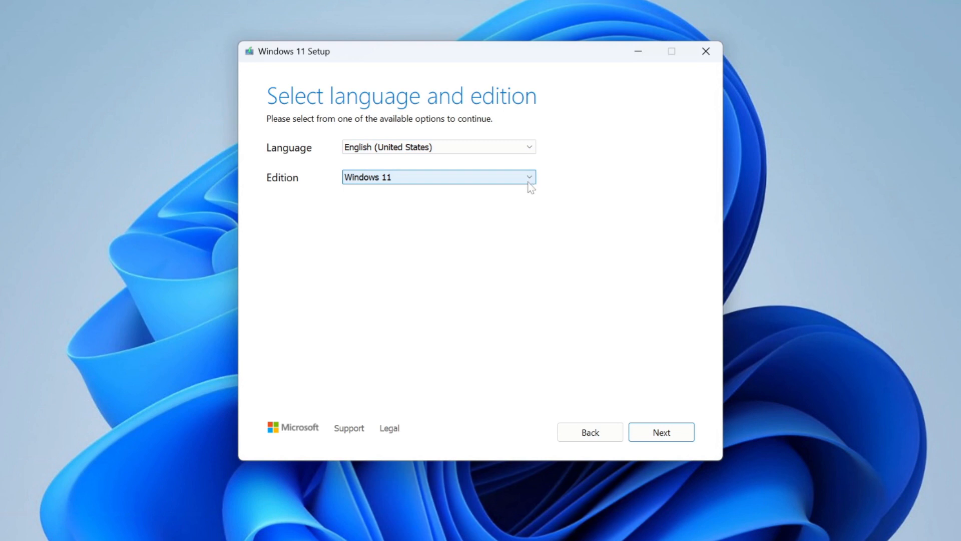
click(666, 438)
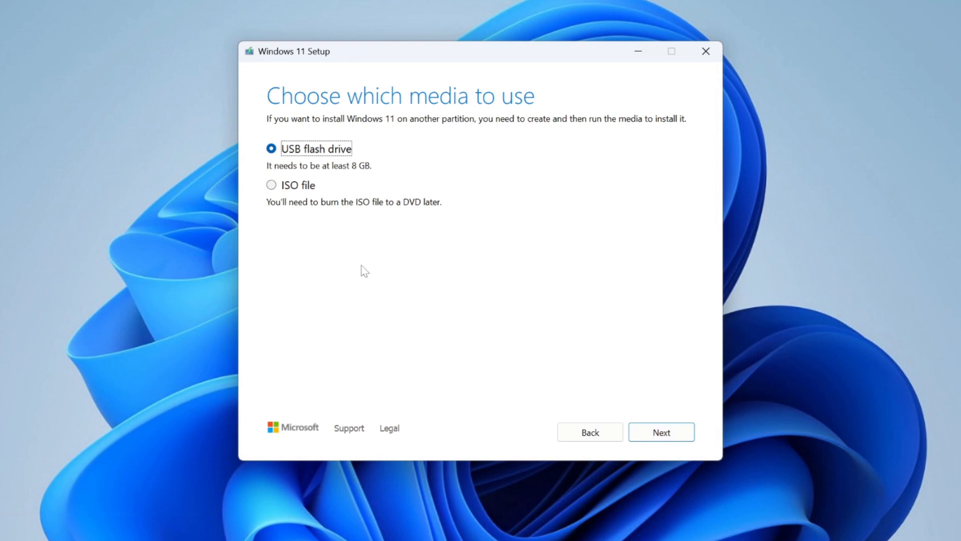
Choose ISO file as the media and save it to the Desktop, appending 11 to the file name Windows
click(272, 185)
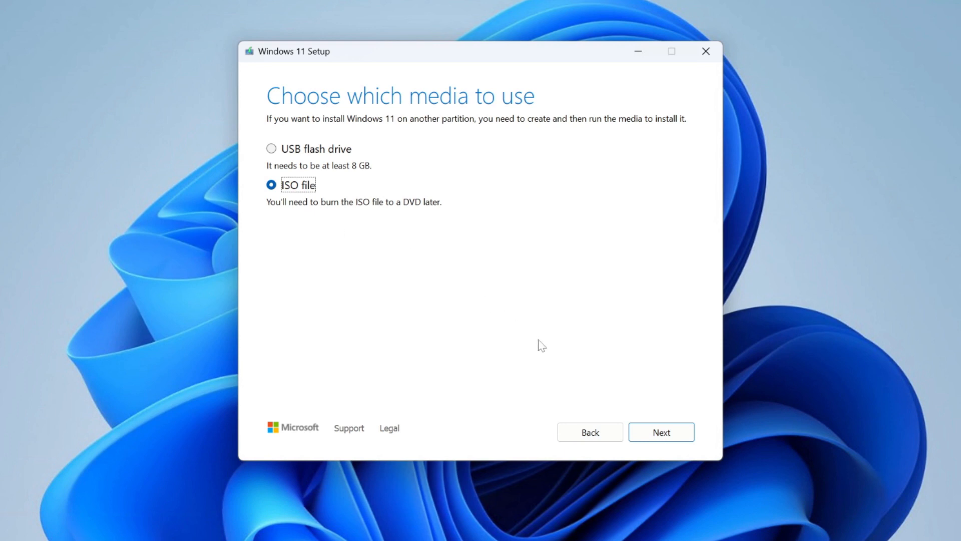
click(666, 430)
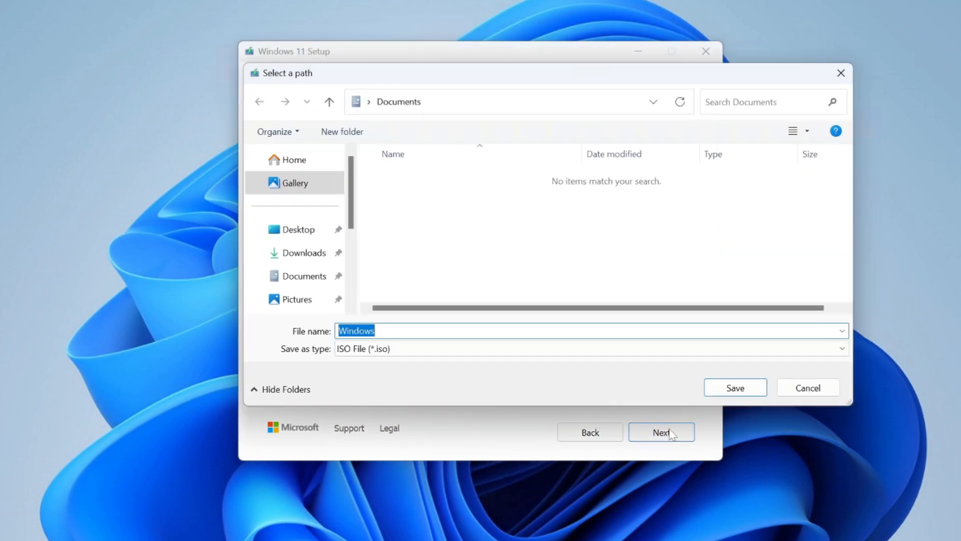
drag(571, 80, 510, 86)
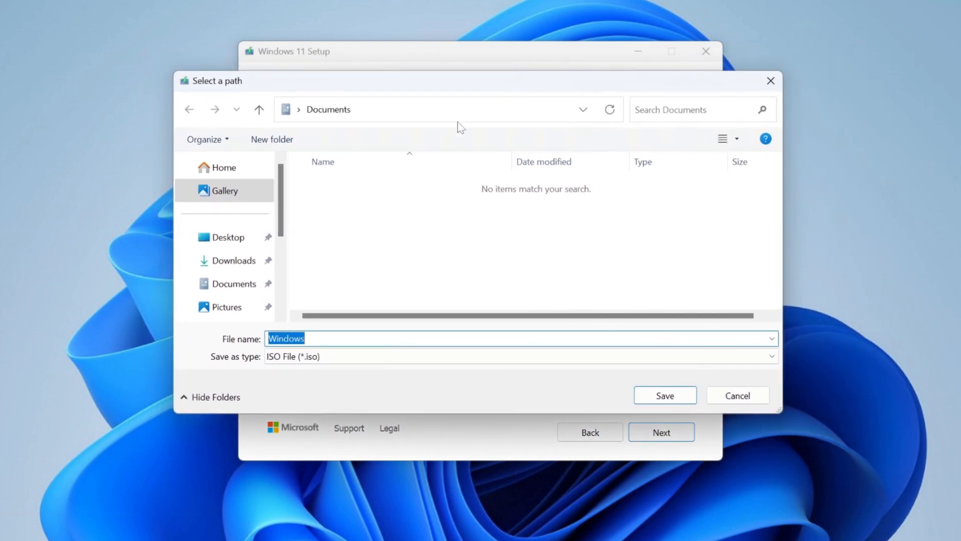
click(214, 245)
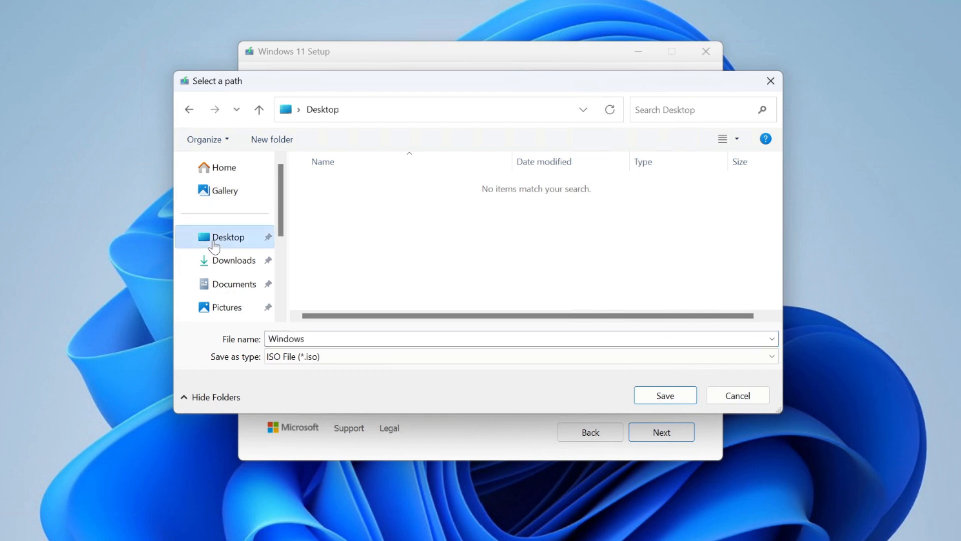
click(326, 339)
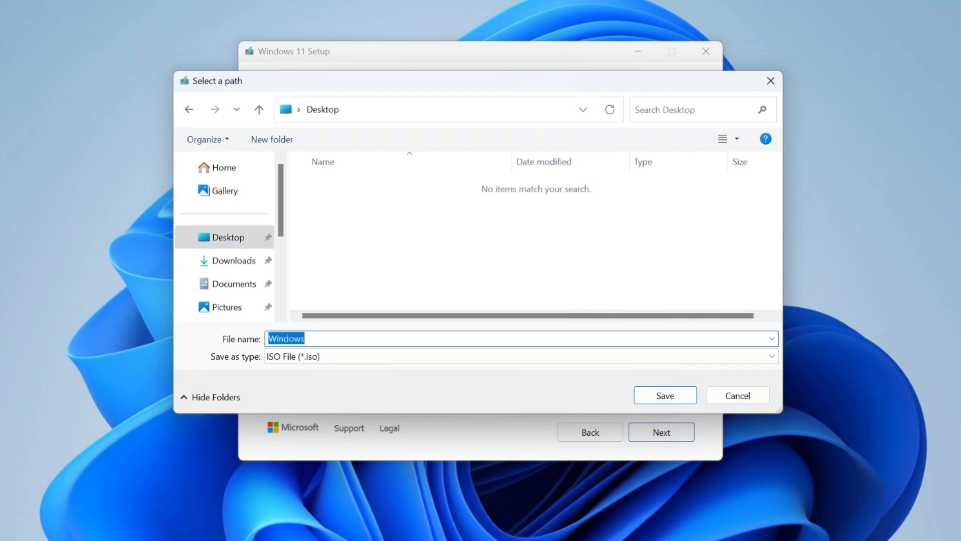
click(326, 339)
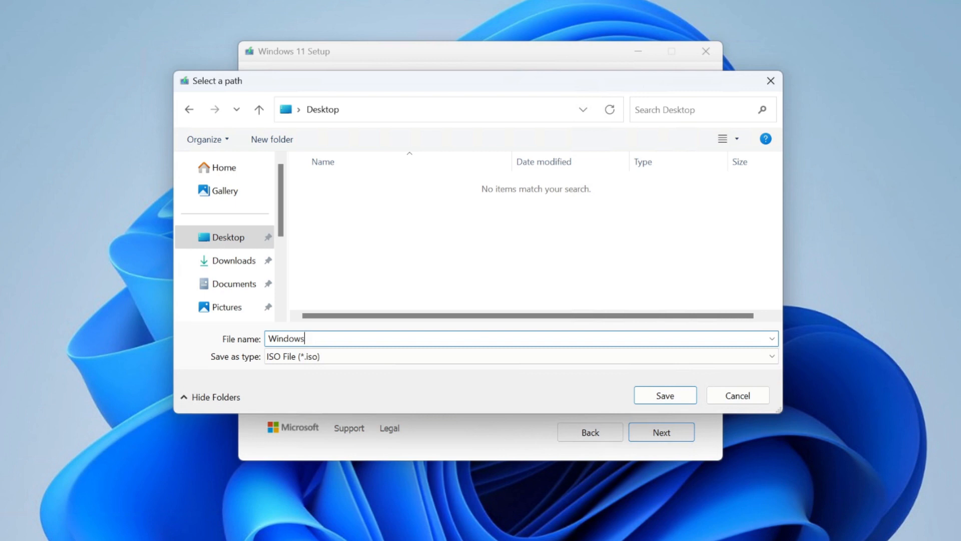
text(11)
click(665, 396)
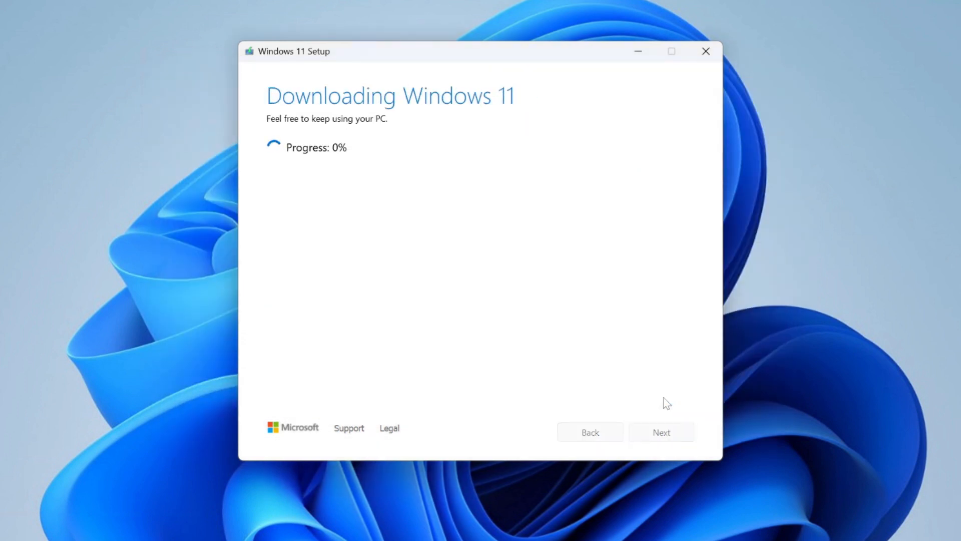